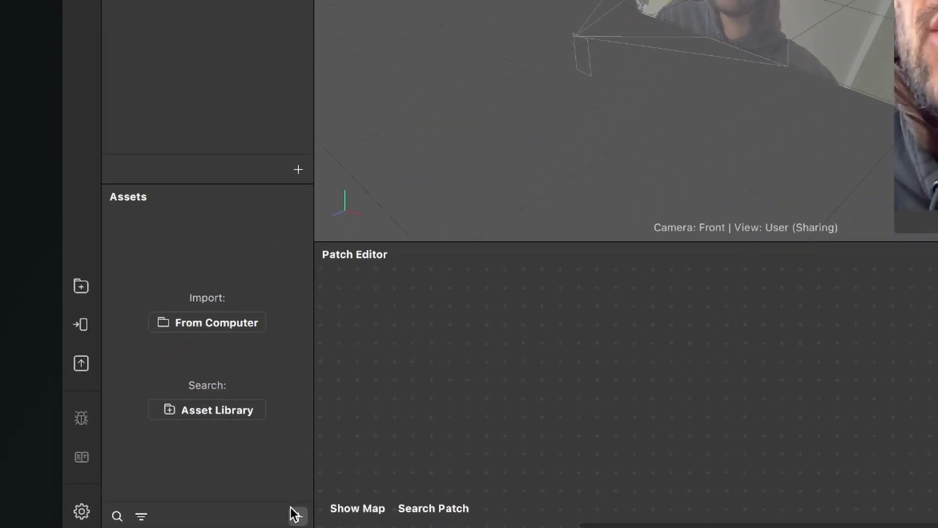
Import B&W.png from Downloads as a Color LUT asset, keeping the name B&W
left_click(297, 516)
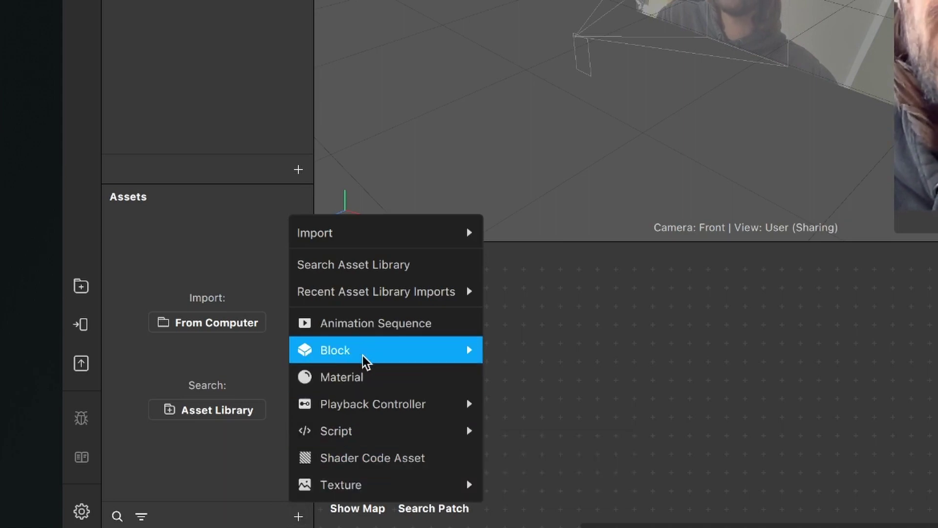
mouse_move(386, 249)
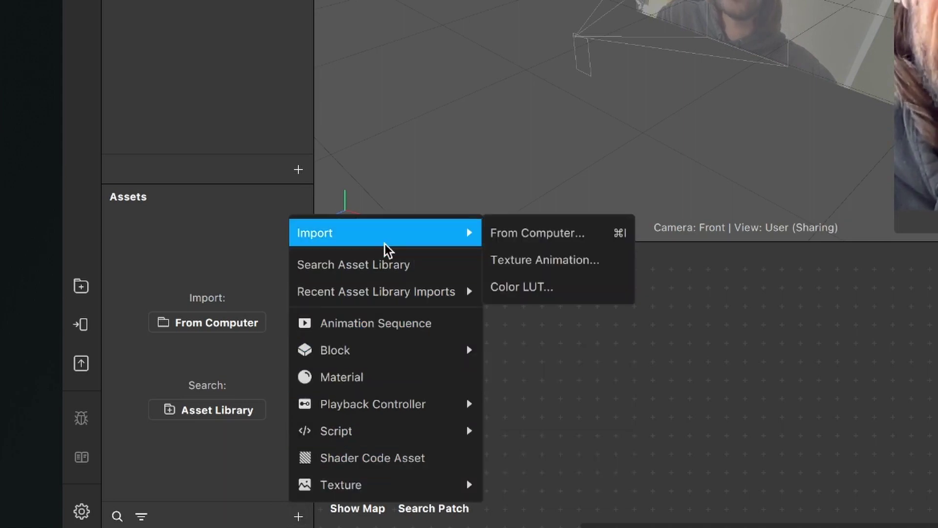
left_click(534, 283)
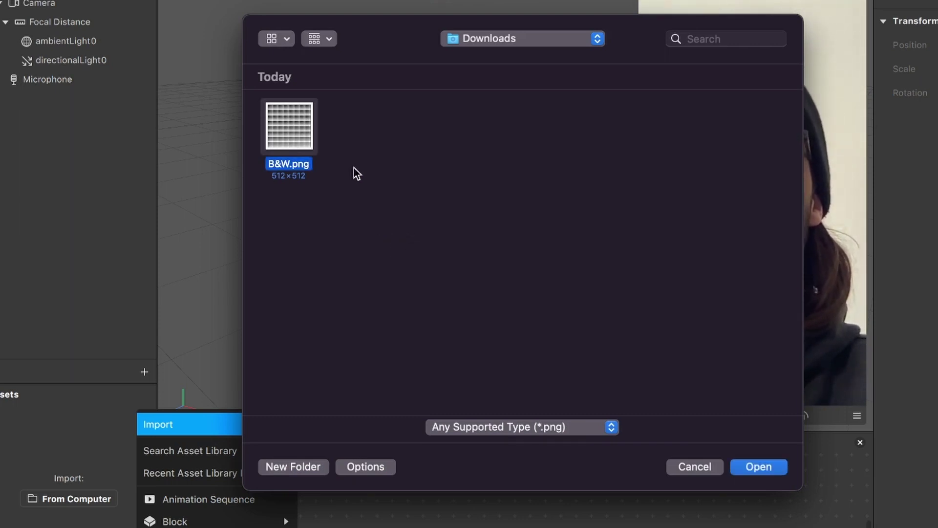
left_click(758, 467)
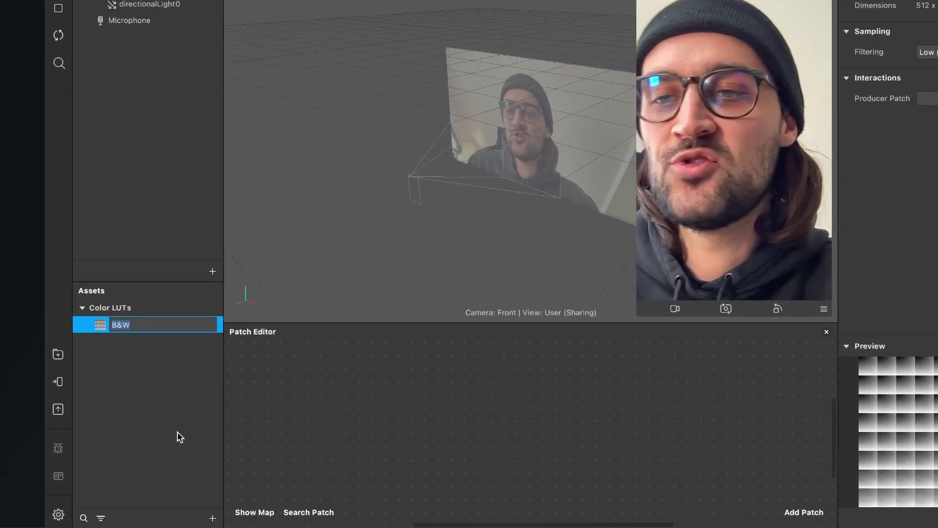
key("Return")
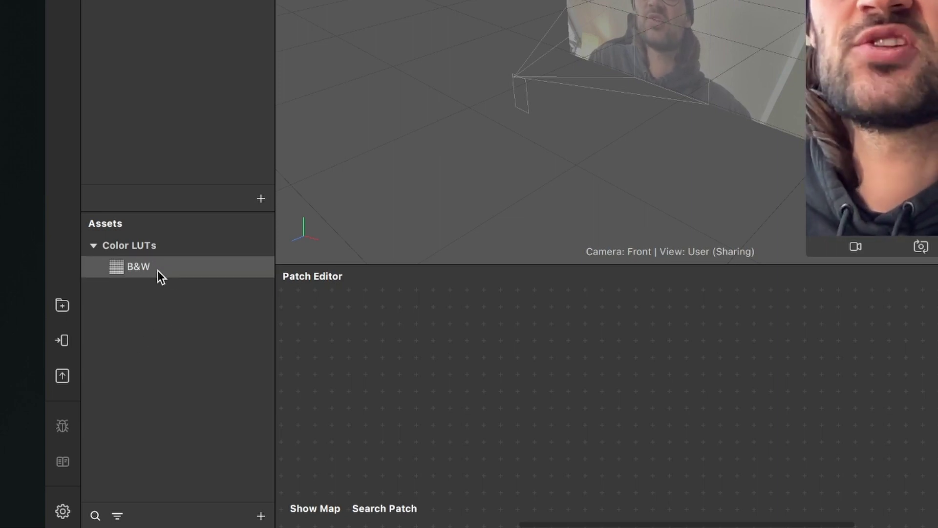
Add the B&W LUT as a patch in an enlarged Patch Editor and reposition its node
left_click_drag(158, 272, 553, 372)
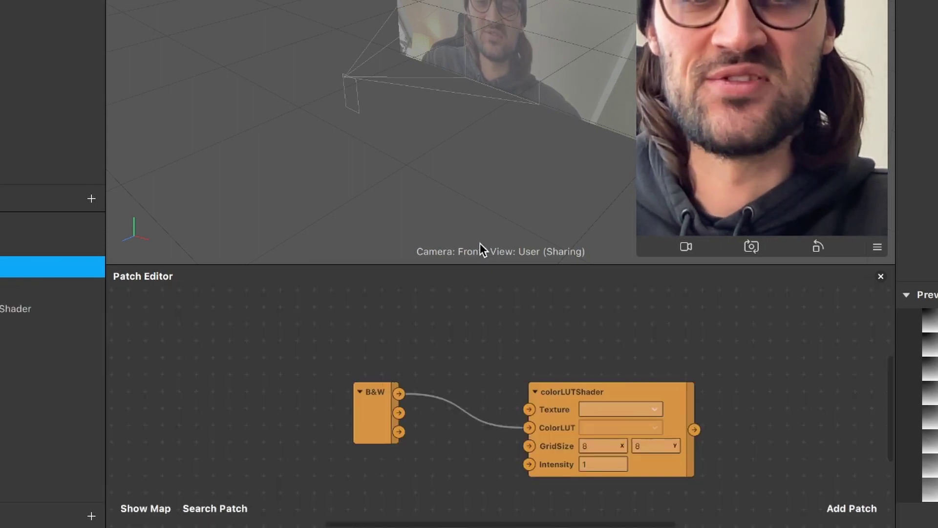
left_click_drag(479, 264, 483, 196)
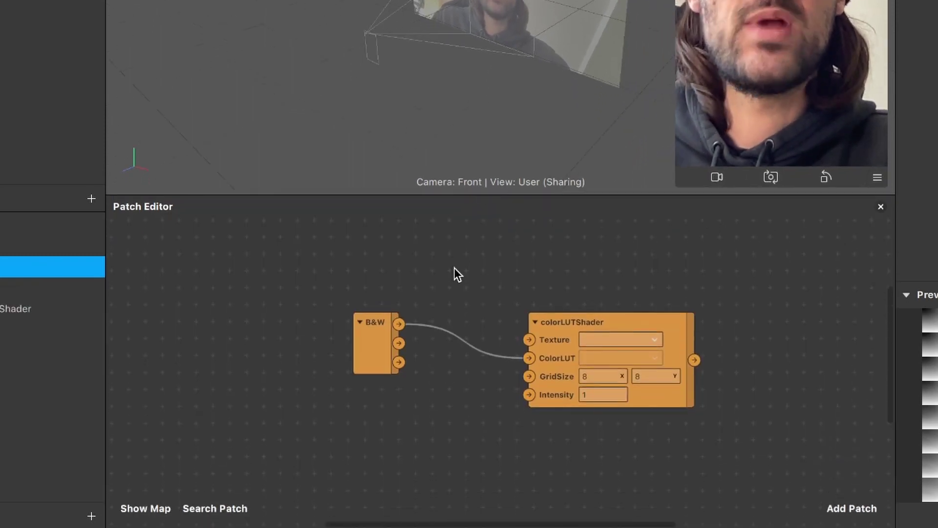
scroll(425, 272, "up", 3)
scroll(425, 272, "right", 5)
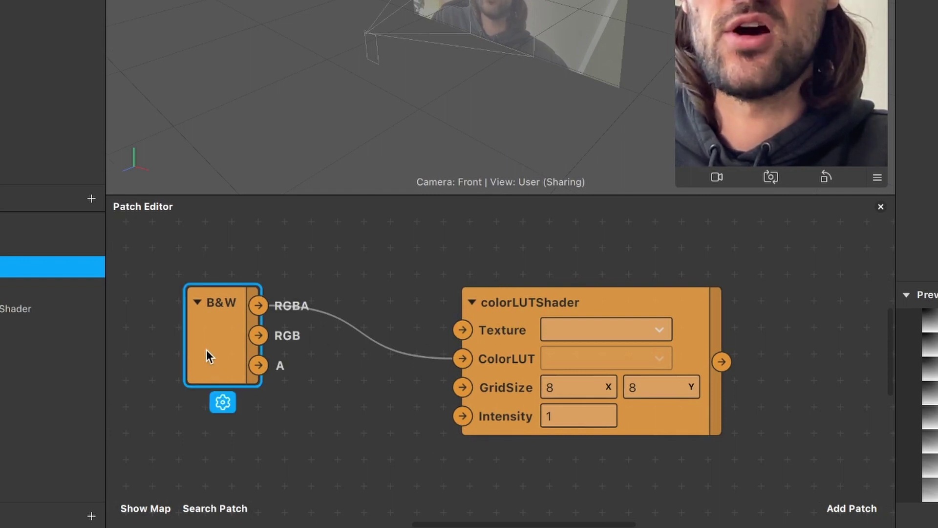
left_click_drag(206, 350, 269, 408)
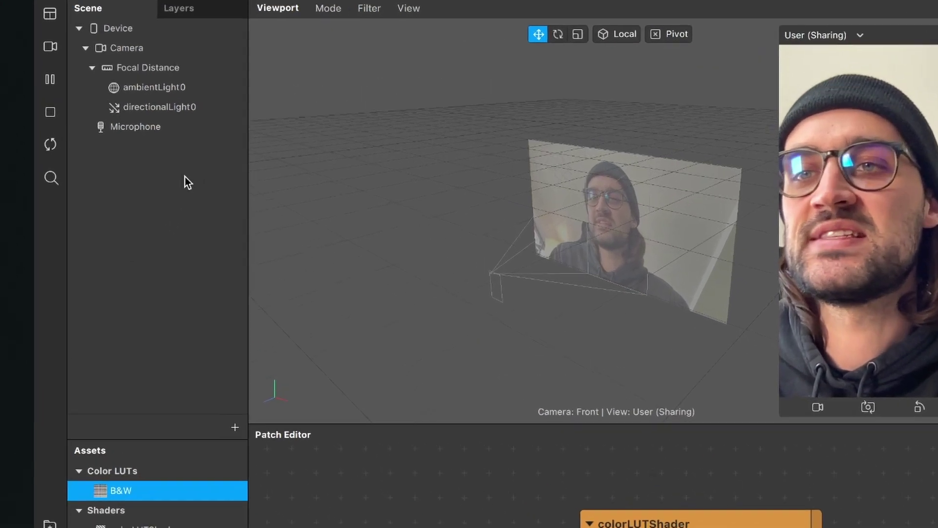
Enable texture extraction on the scene Camera to create cameraTexture0
left_click(140, 50)
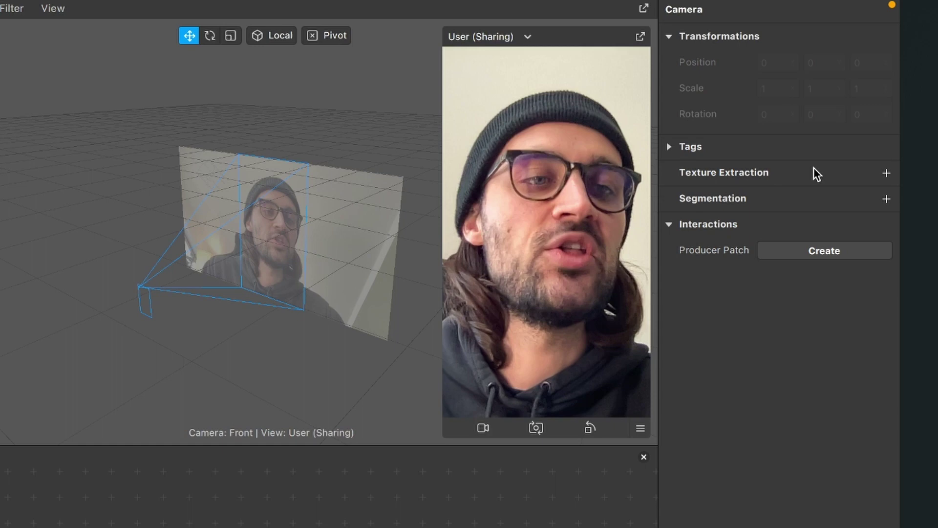
left_click(886, 174)
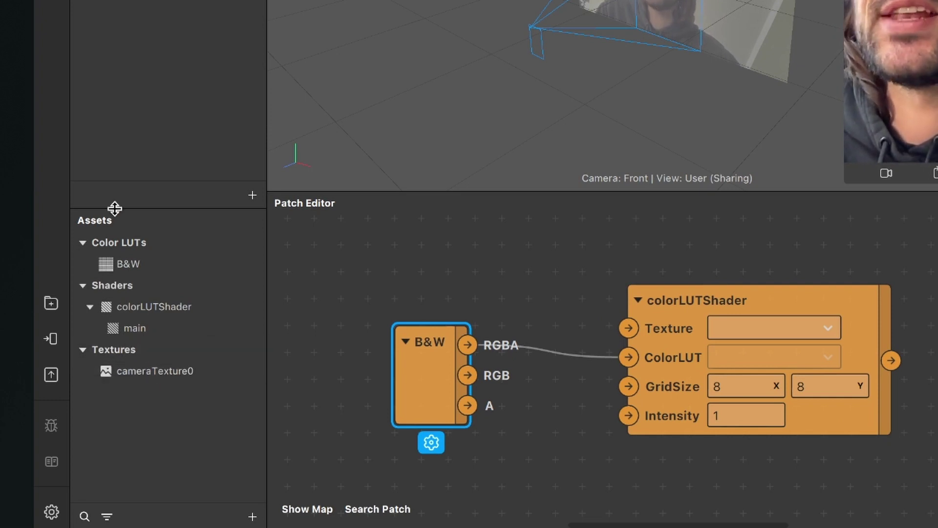
Add cameraTexture0 to the graph and wire its RGBA output into colorLUTShader's Texture input
left_click_drag(393, 379, 365, 433)
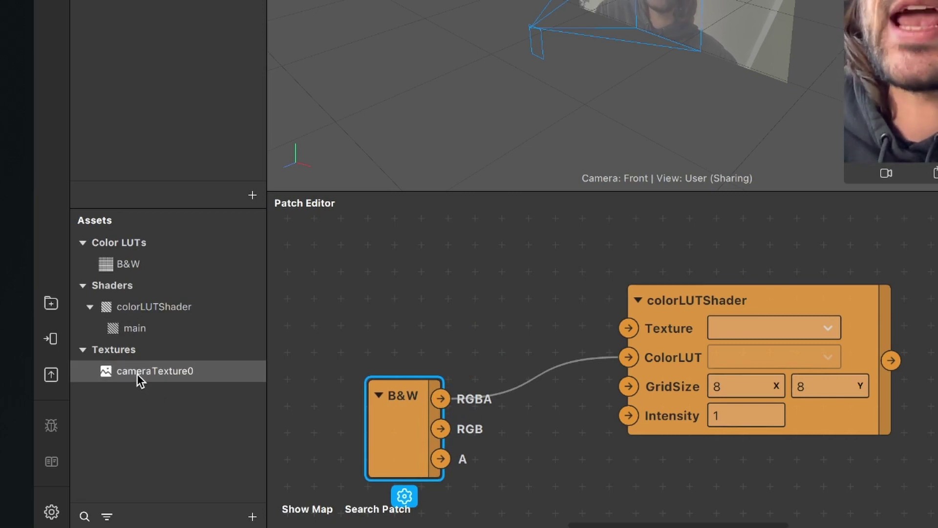
left_click_drag(137, 374, 391, 284)
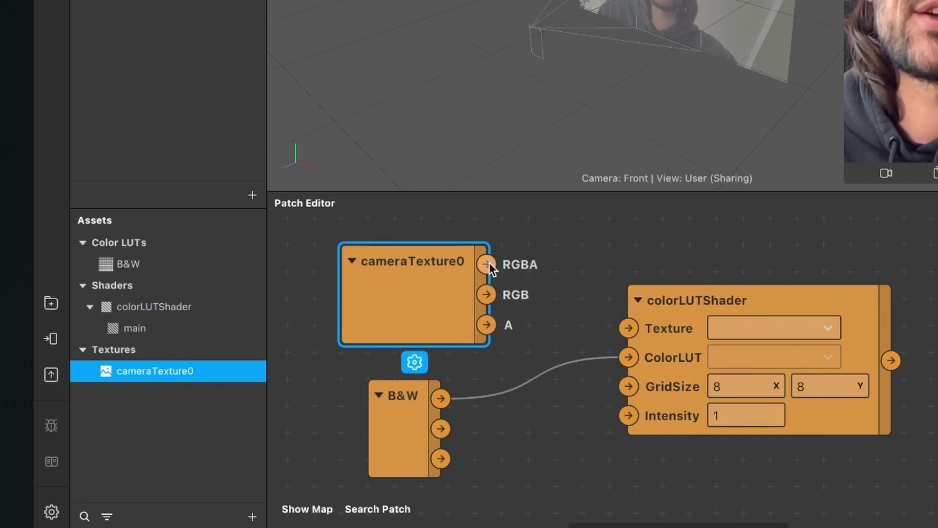
left_click_drag(487, 265, 536, 279)
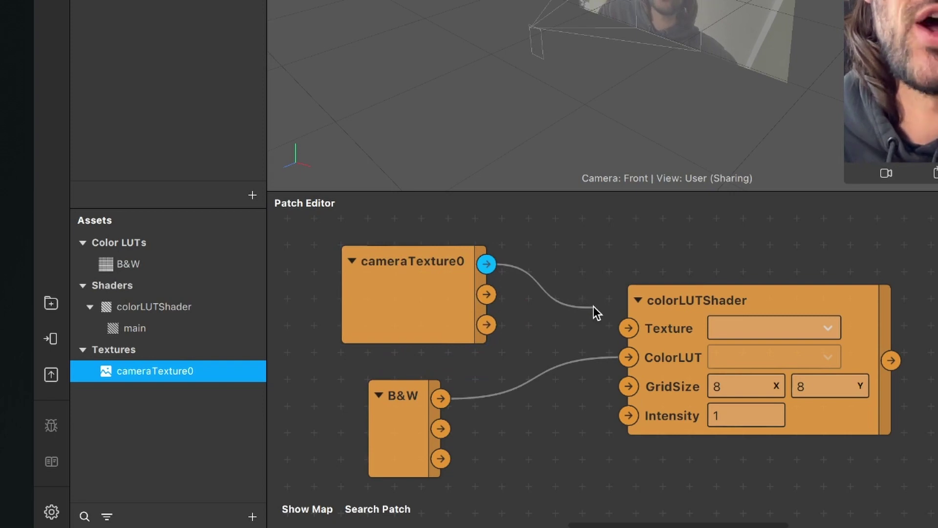
left_click_drag(594, 306, 627, 329)
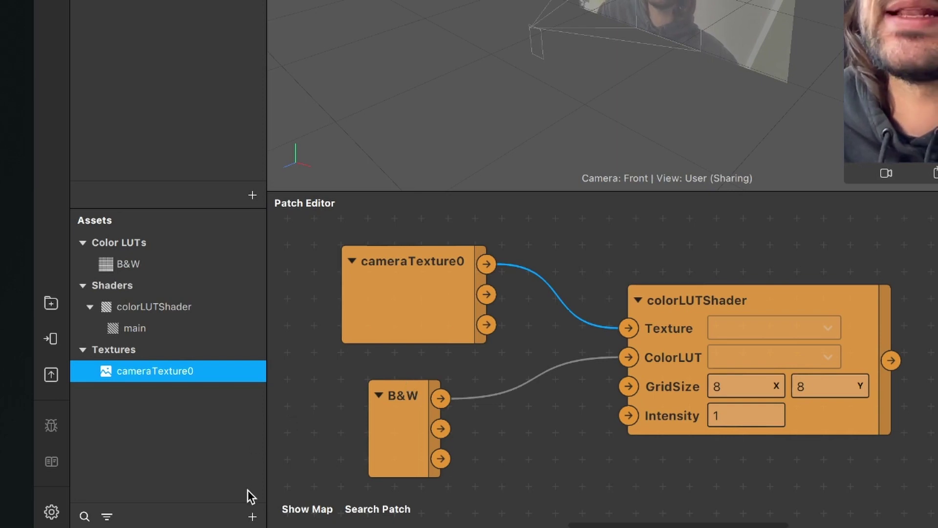
left_click(252, 517)
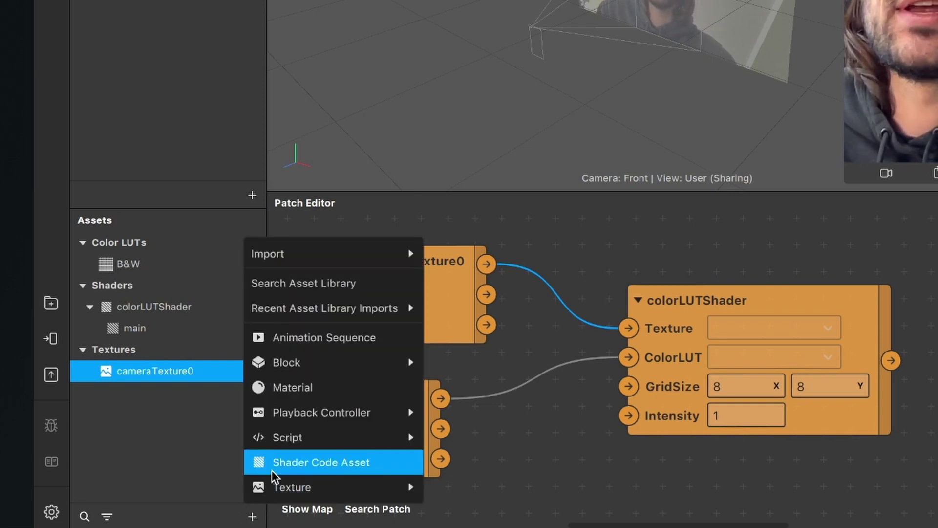
Create a new B&W material and change its Shader Type from Standard to Flat
left_click(293, 387)
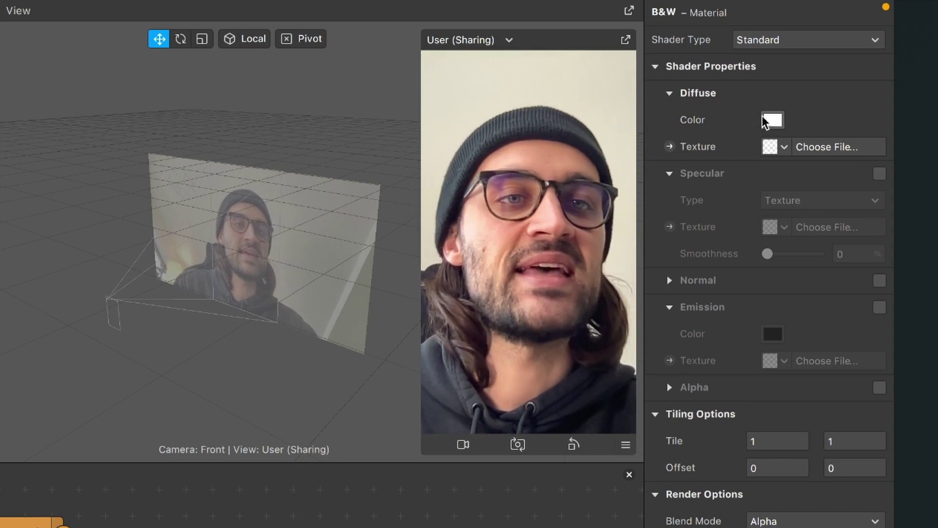
left_click(827, 43)
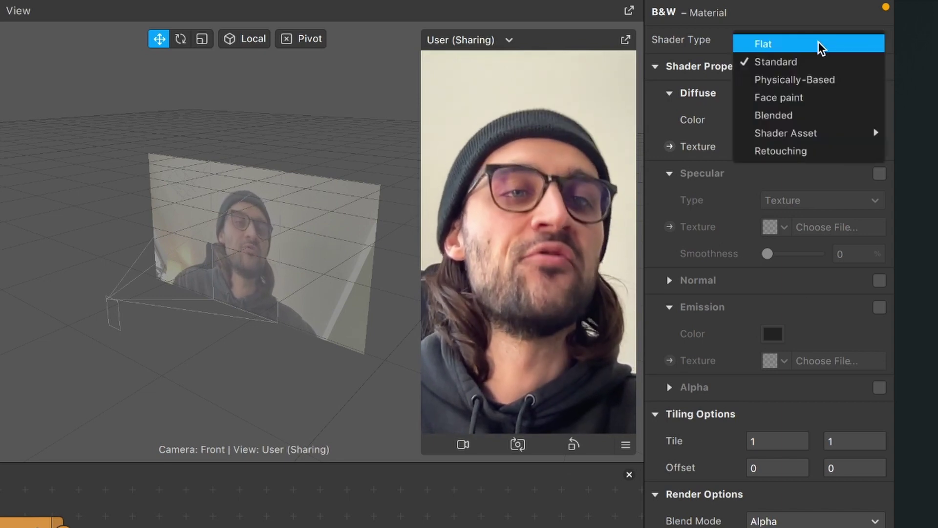
left_click(820, 43)
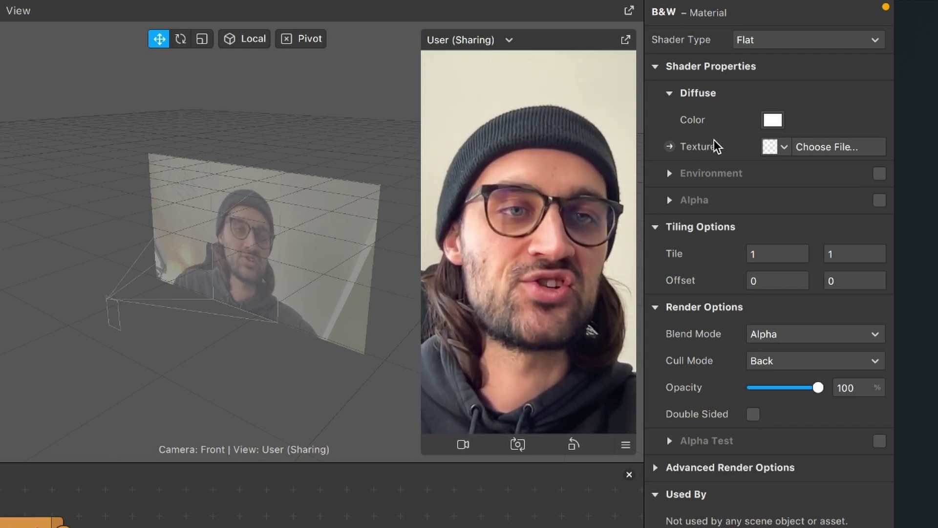
Make B&W's Diffuse Texture a patch and connect colorLUTShader's return output to it
left_click(669, 147)
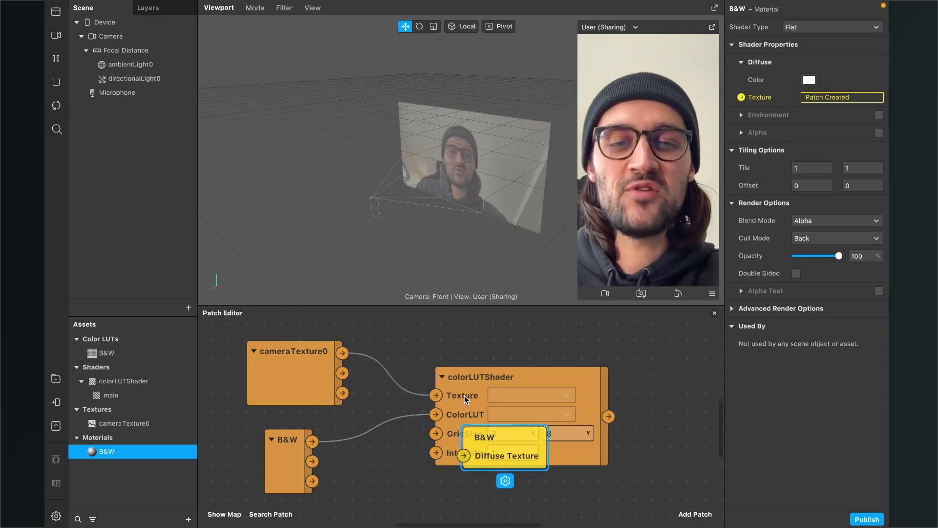
scroll(465, 395, "right", 3)
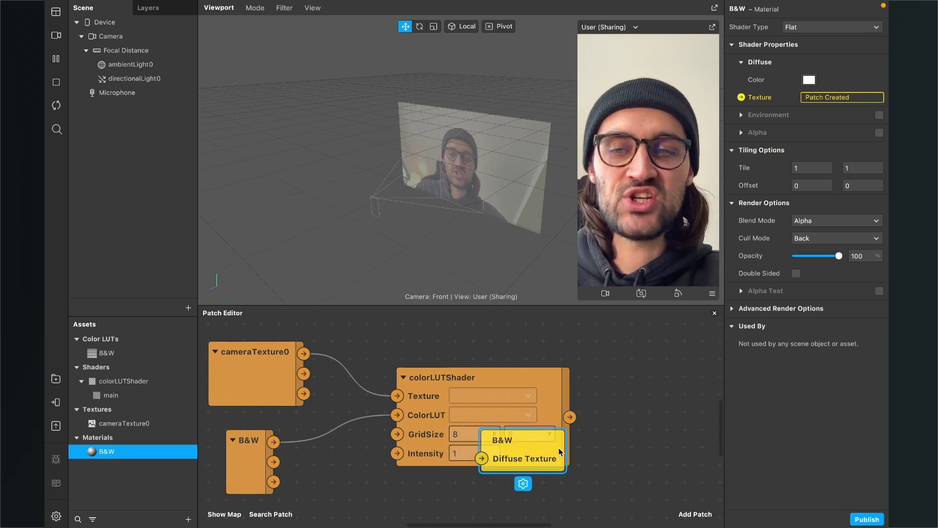
left_click_drag(600, 406, 682, 422)
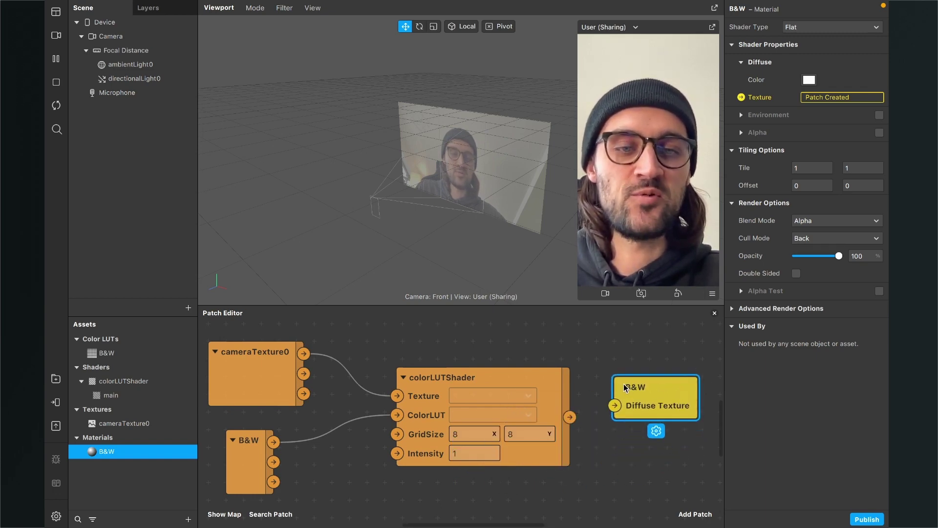
scroll(624, 387, "right", 4)
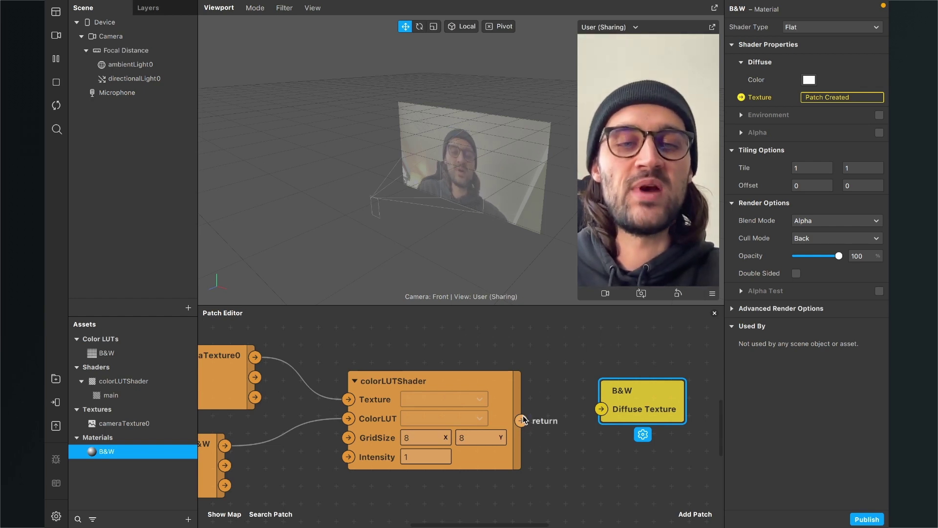
left_click_drag(523, 415, 564, 402)
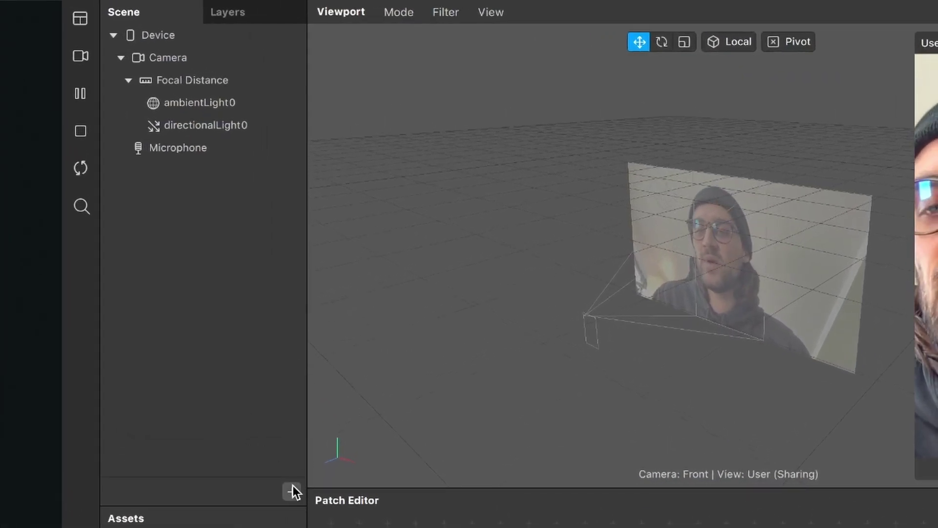
Insert a Rectangle found by searching 'rec', creating rectangle0 inside canvas0
left_click(292, 486)
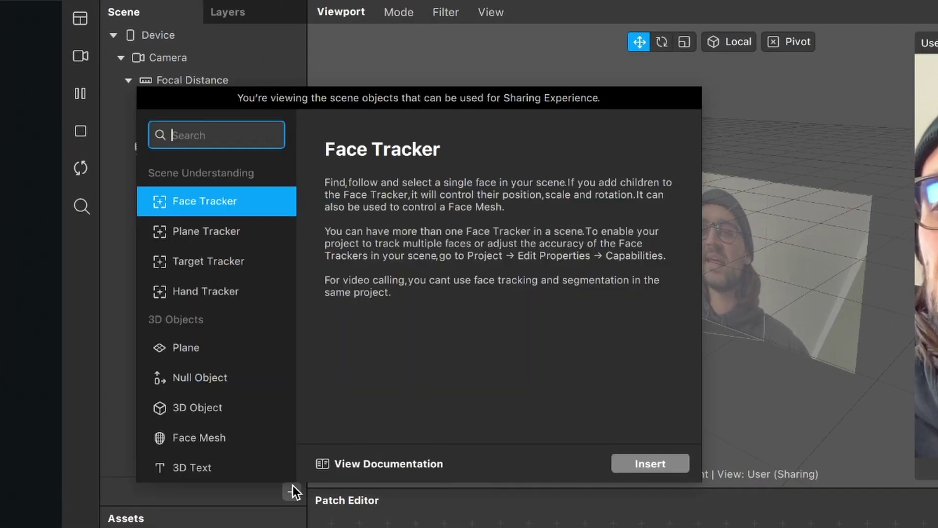
type("rec")
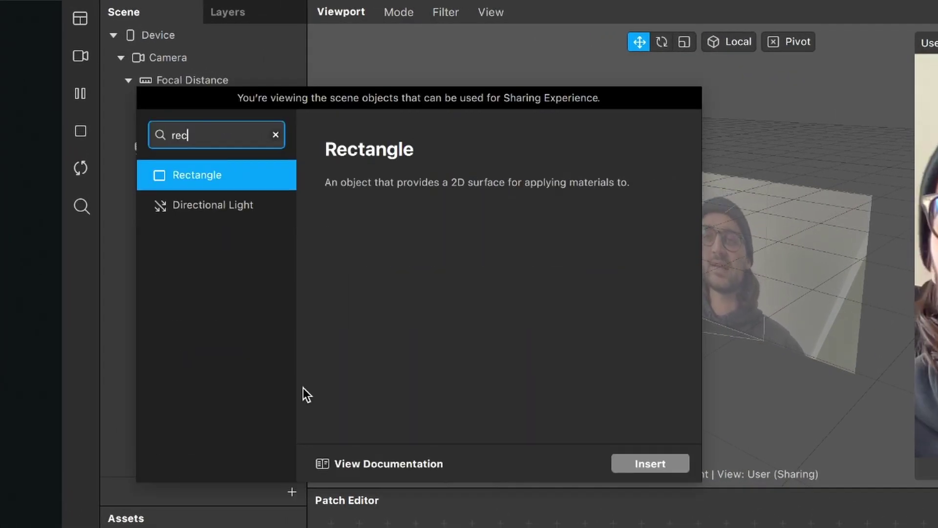
key("Return")
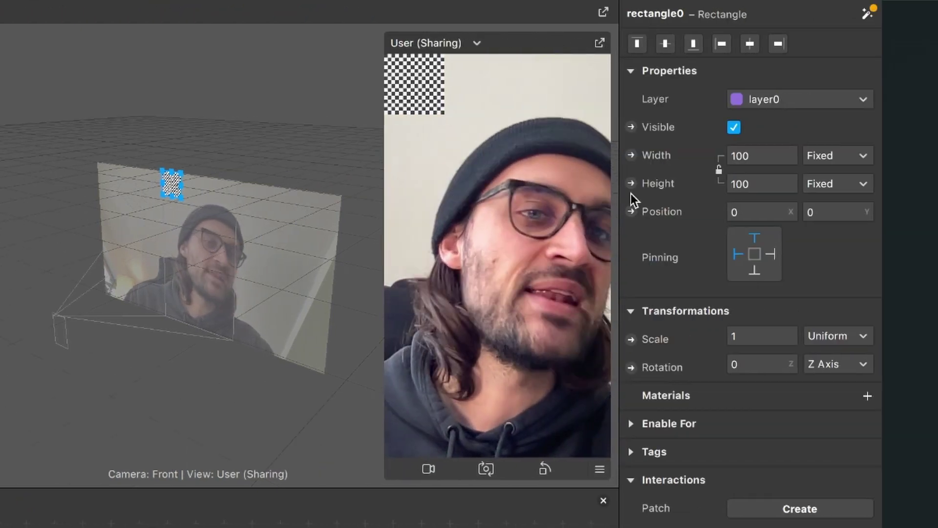
Set rectangle0 to Fill Width and Fill Height, making both Relative 100
right_click(740, 156)
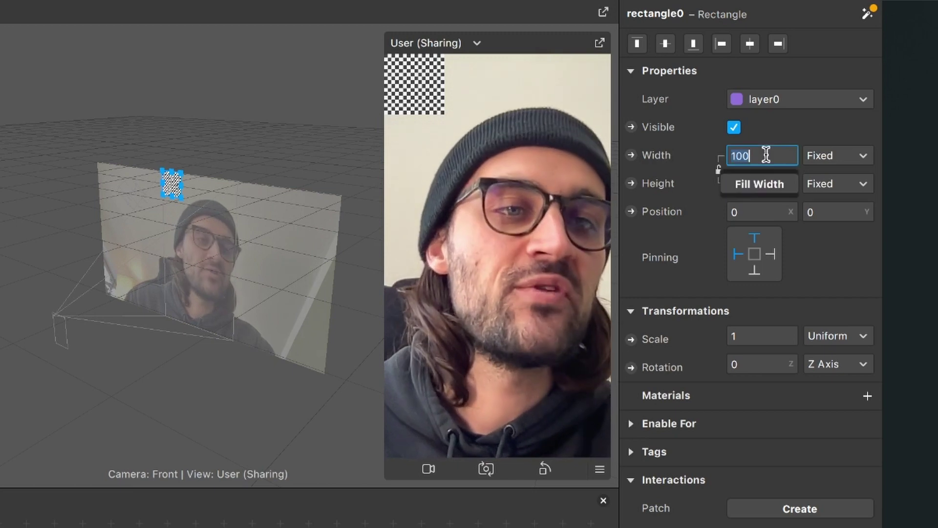
left_click(763, 181)
right_click(764, 184)
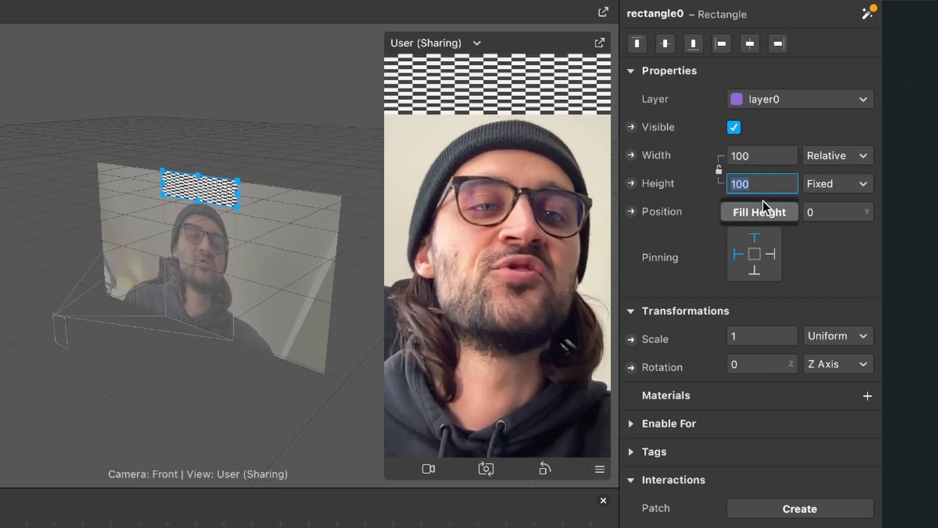
left_click(765, 214)
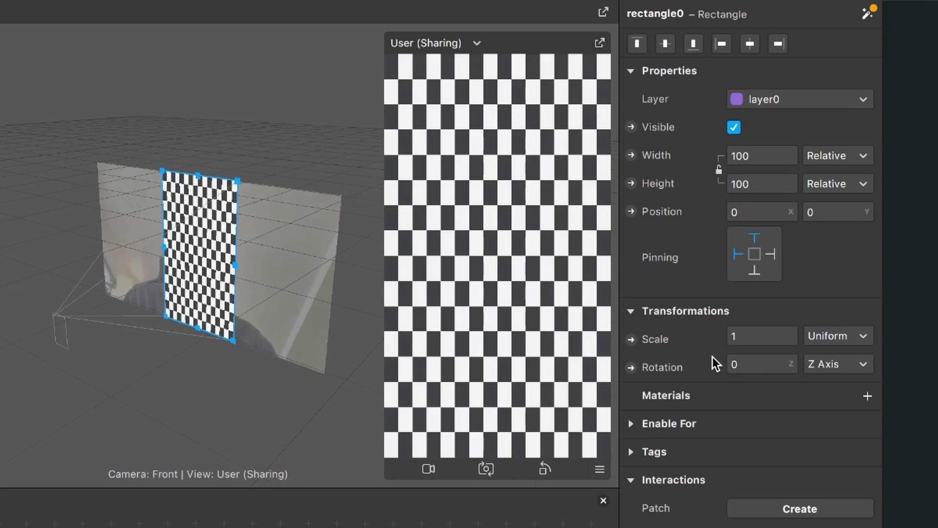
Assign the B&W material to rectangle0 from its Materials list
left_click(865, 397)
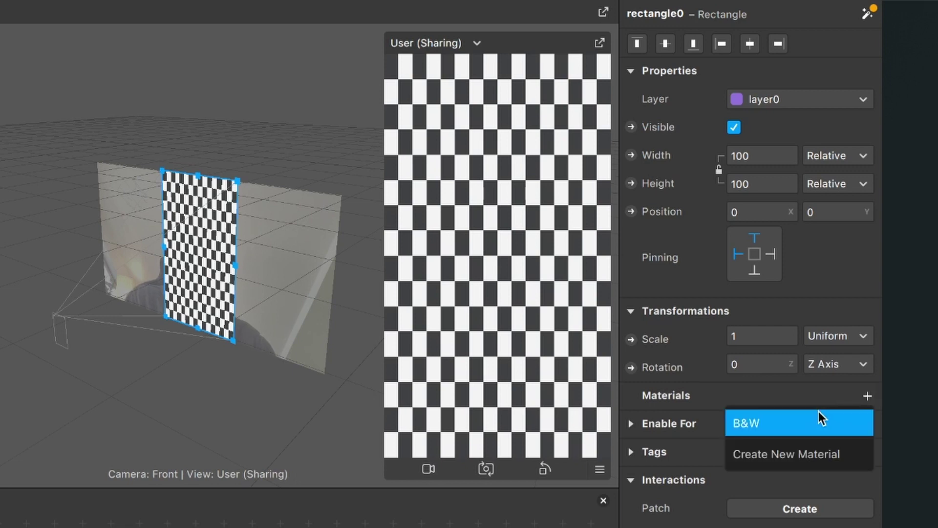
left_click(788, 423)
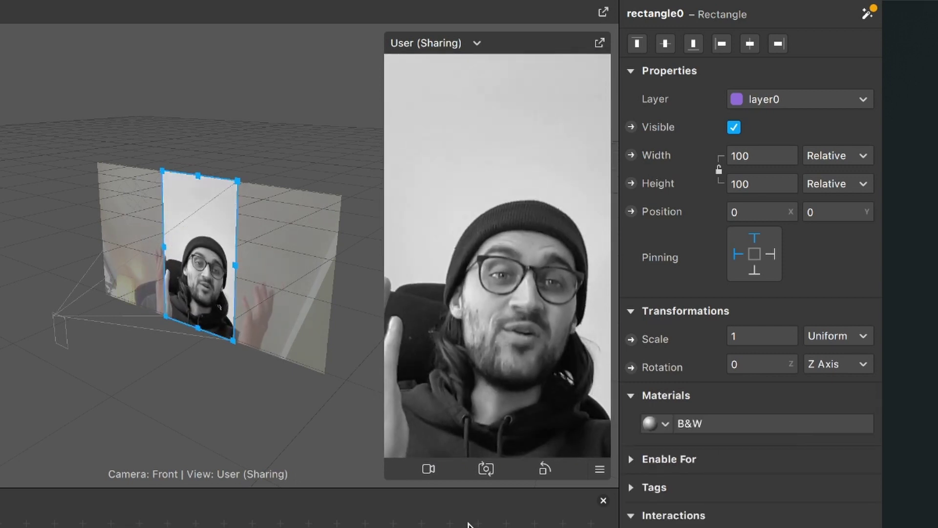